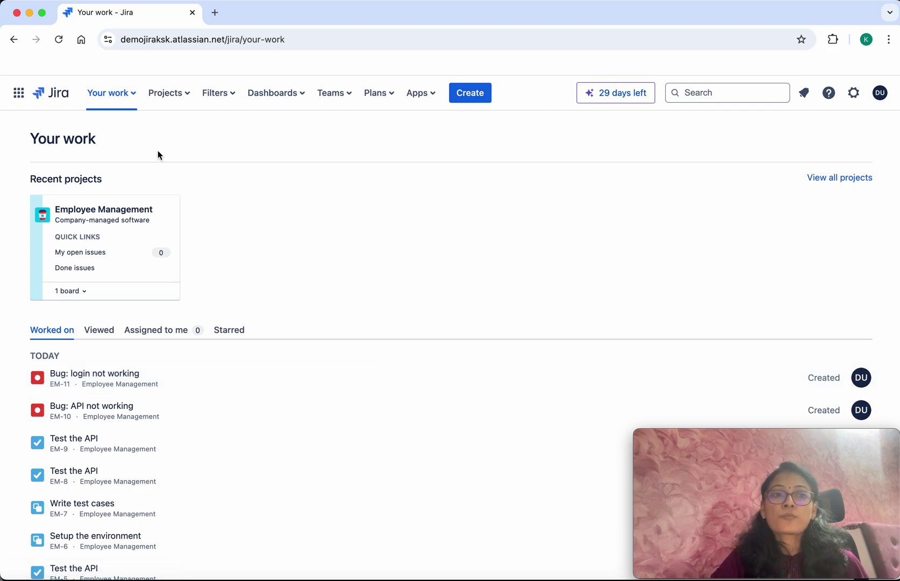
Go to the Employee Management project's Releases page and start a new version
{"action": "left_click", "coordinate": [103, 213]}
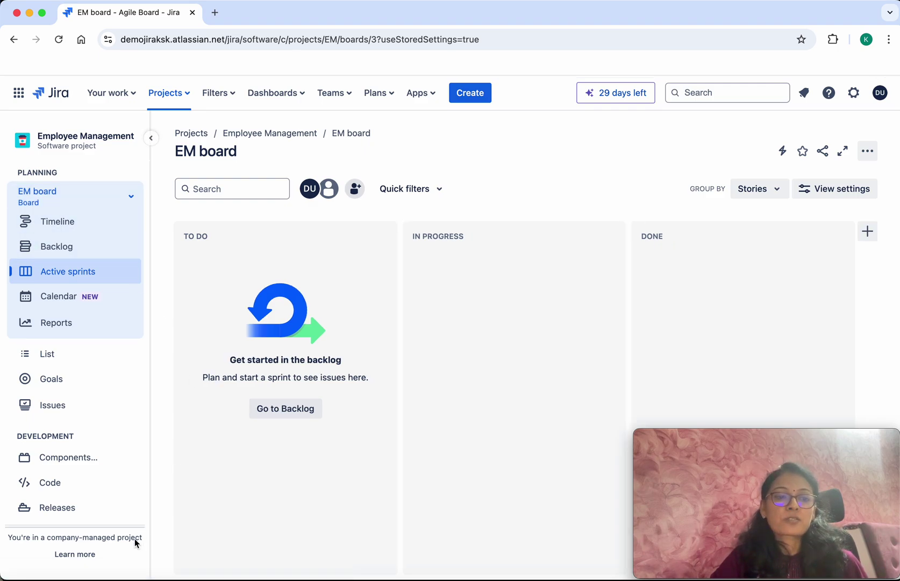
{"action": "left_click", "coordinate": [49, 510]}
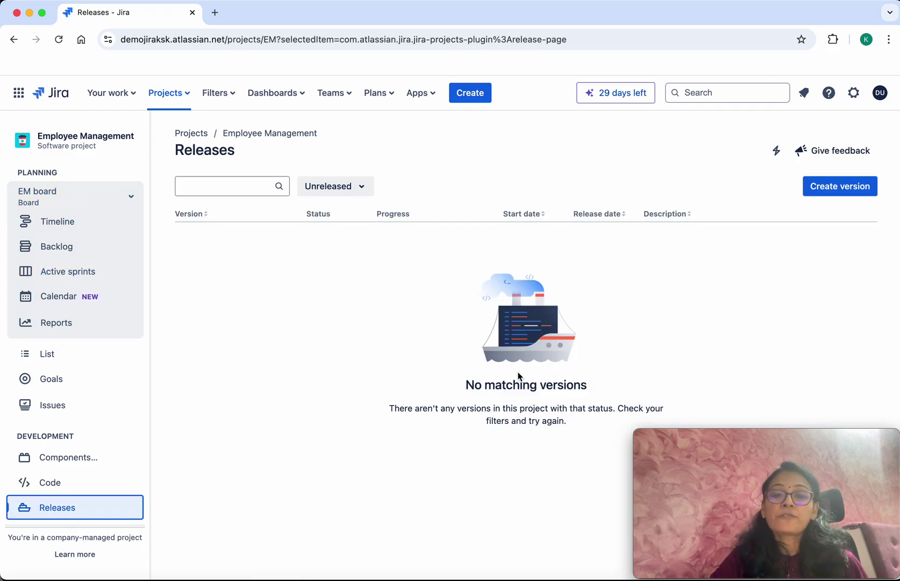
{"action": "left_click", "coordinate": [849, 188]}
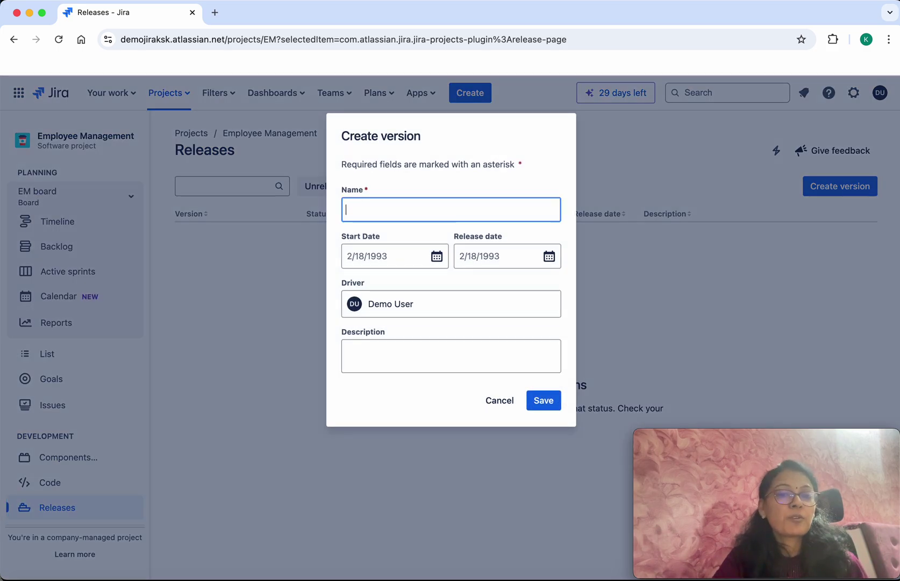
Save version Release1, 9/30/2024 to 10/7/2024, described 'Initial Version of Employee Management App'
{"action": "type", "text": "Release1"}
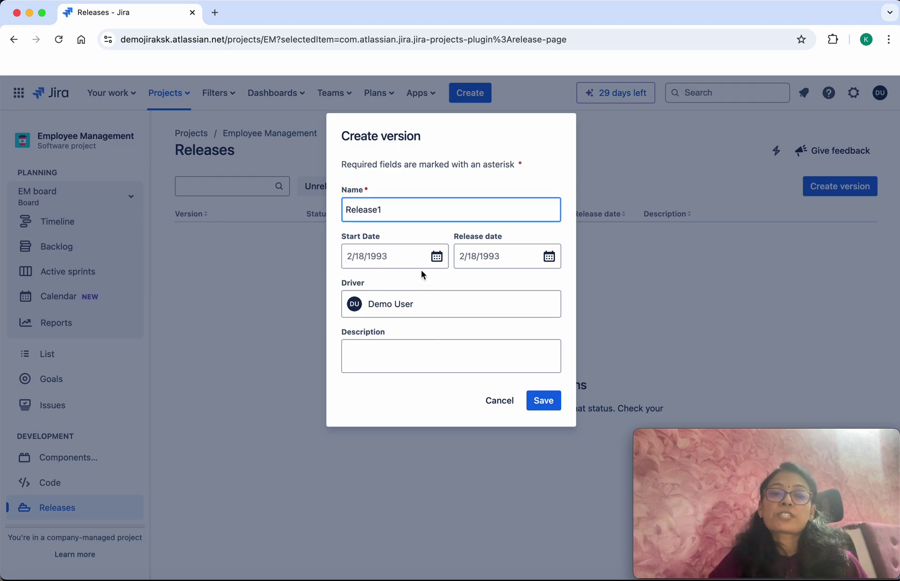
{"action": "left_click", "coordinate": [436, 258]}
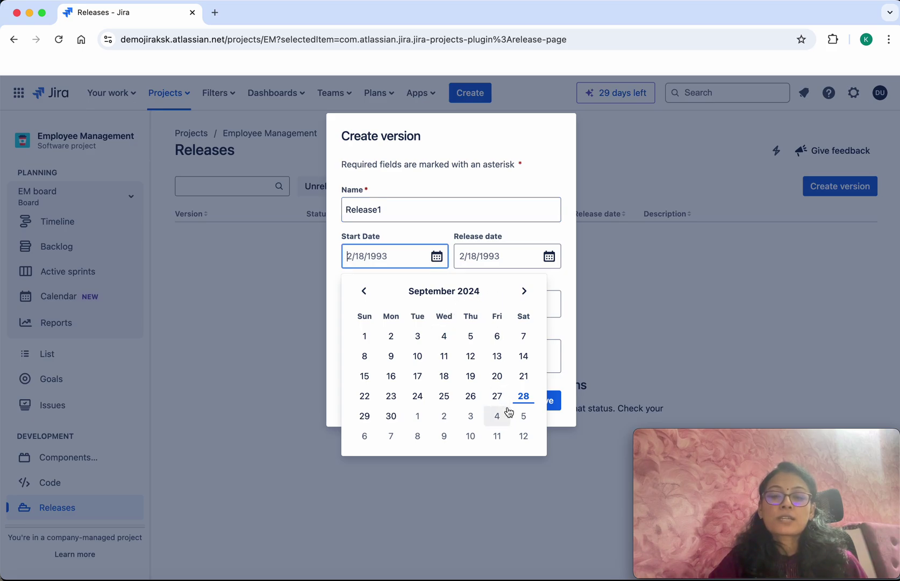
{"action": "left_click", "coordinate": [392, 417]}
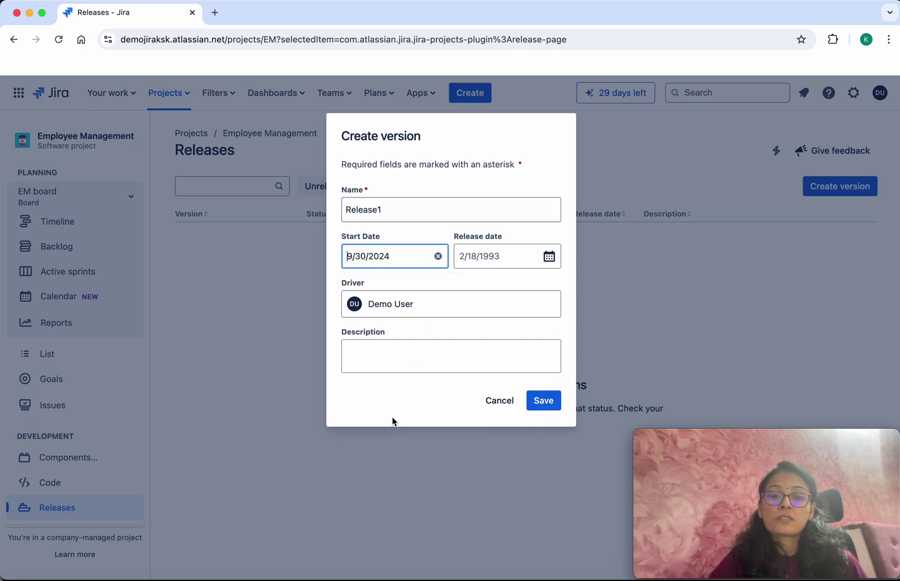
{"action": "left_click", "coordinate": [516, 263]}
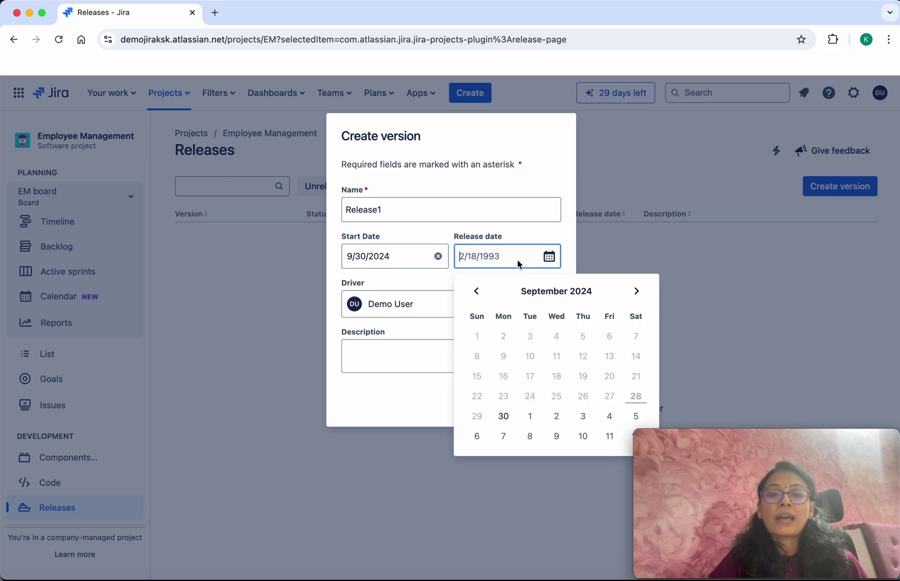
{"action": "left_click", "coordinate": [504, 436]}
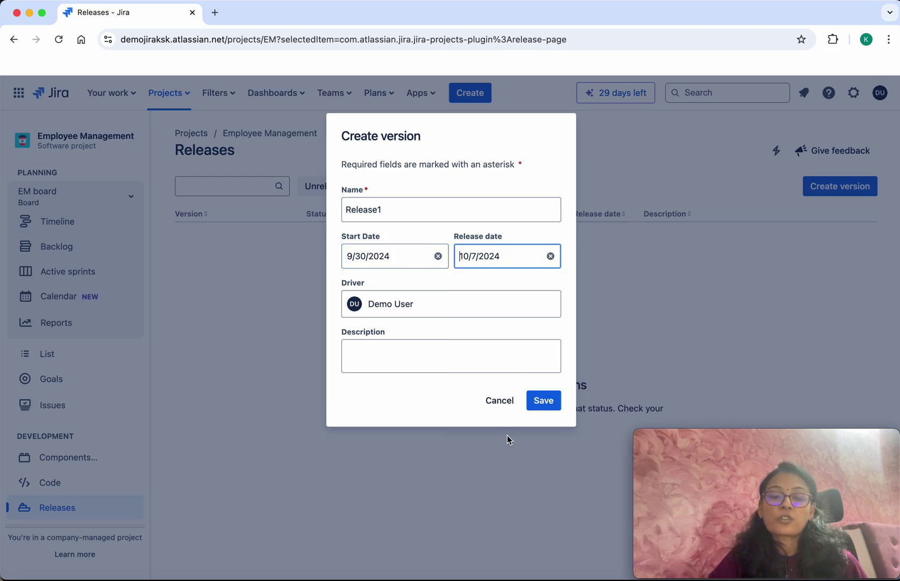
{"action": "left_click", "coordinate": [471, 357]}
{"action": "type", "text": "I"}
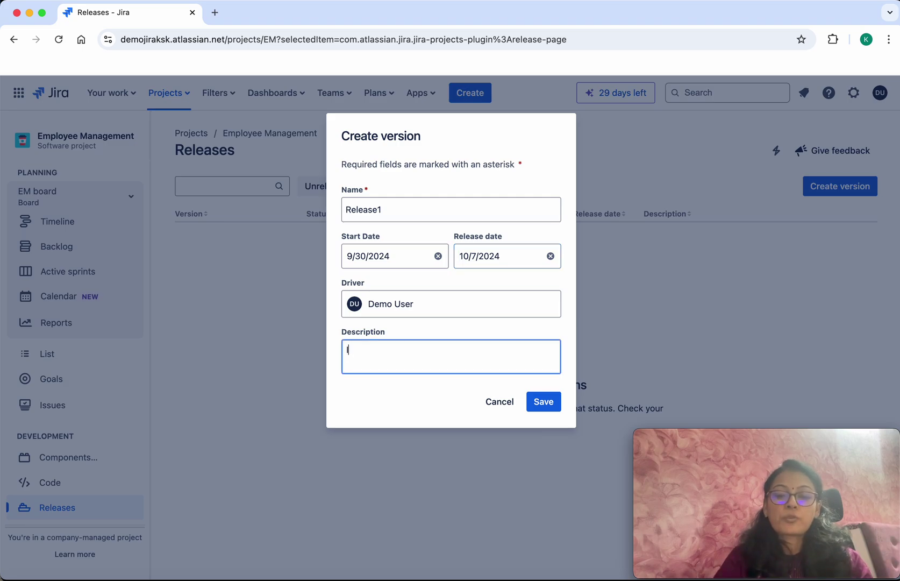
{"action": "type", "text": "nitial Version "}
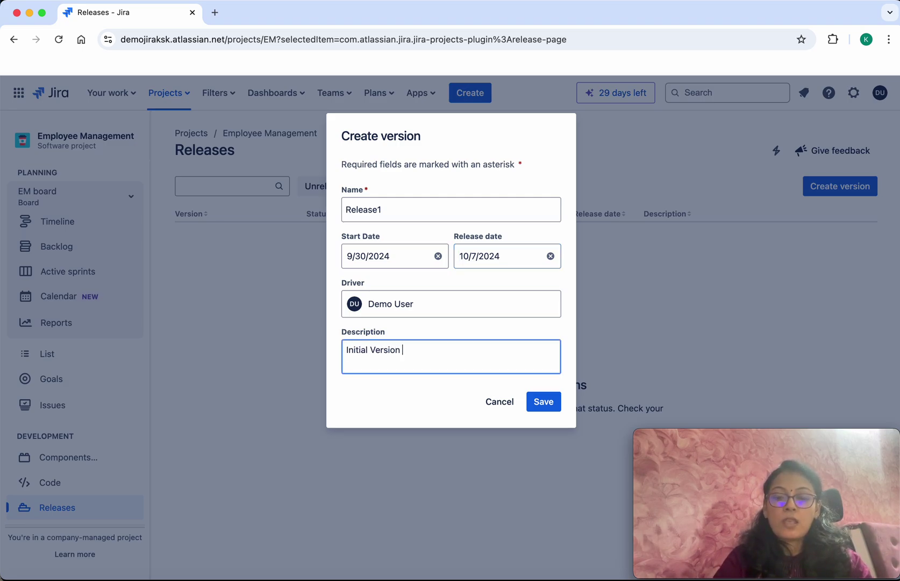
{"action": "type", "text": "of Employee Management"}
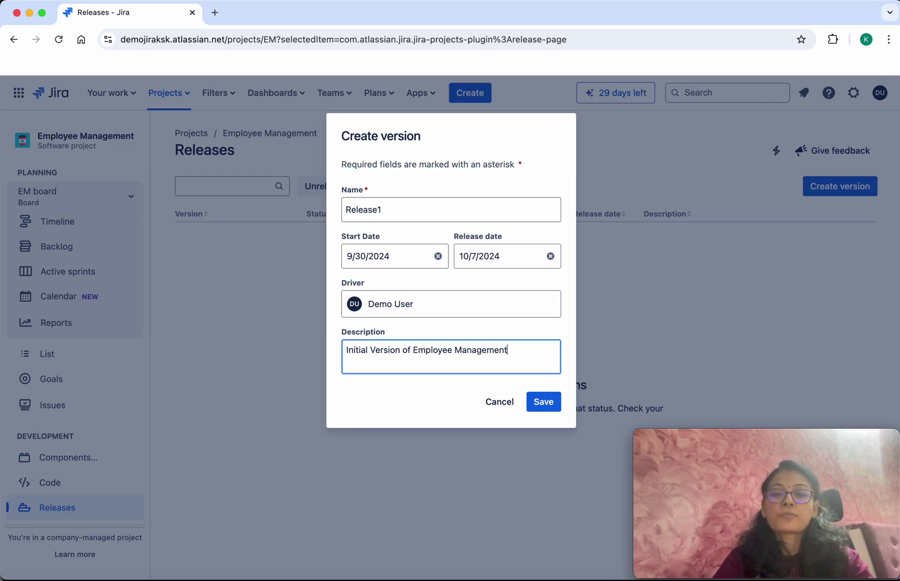
{"action": "type", "text": " App"}
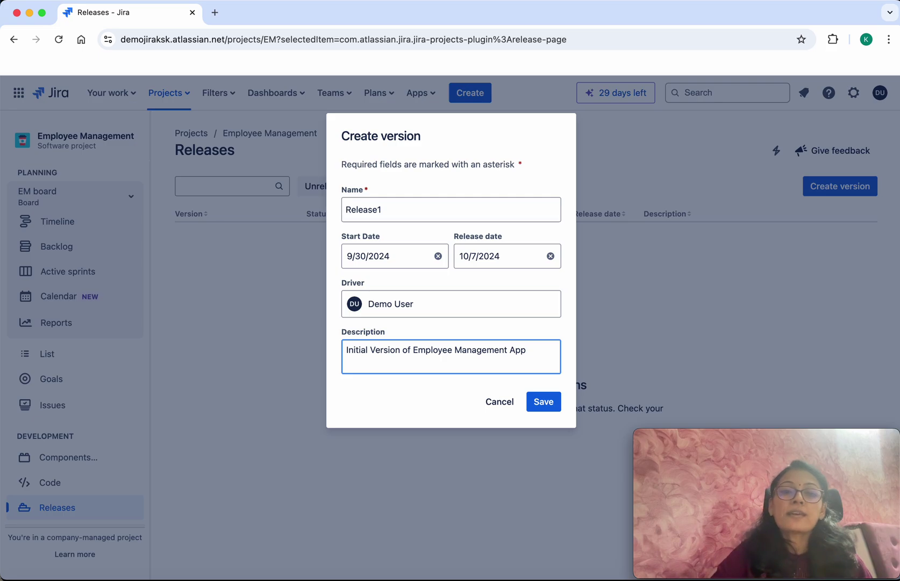
{"action": "left_click", "coordinate": [543, 398]}
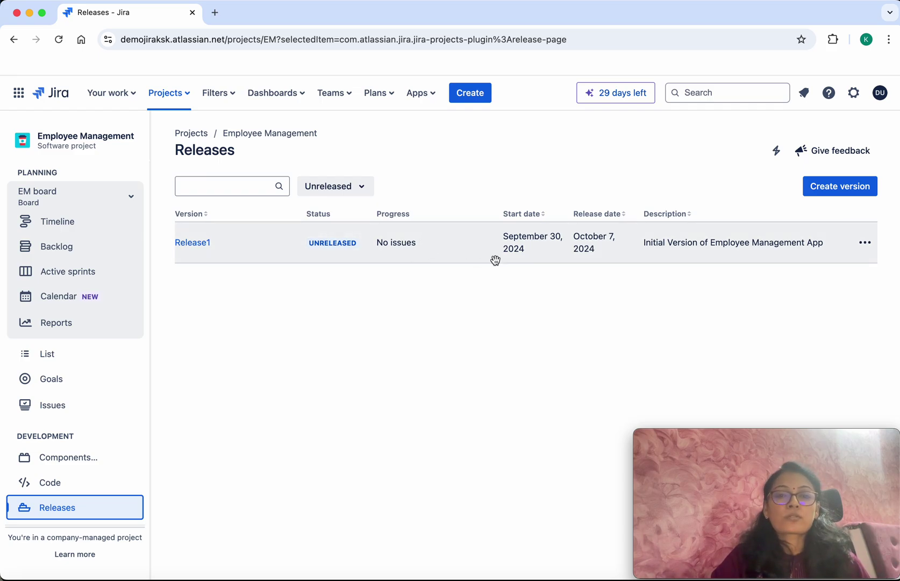
Start a second version from the Releases page
{"action": "left_click", "coordinate": [826, 192]}
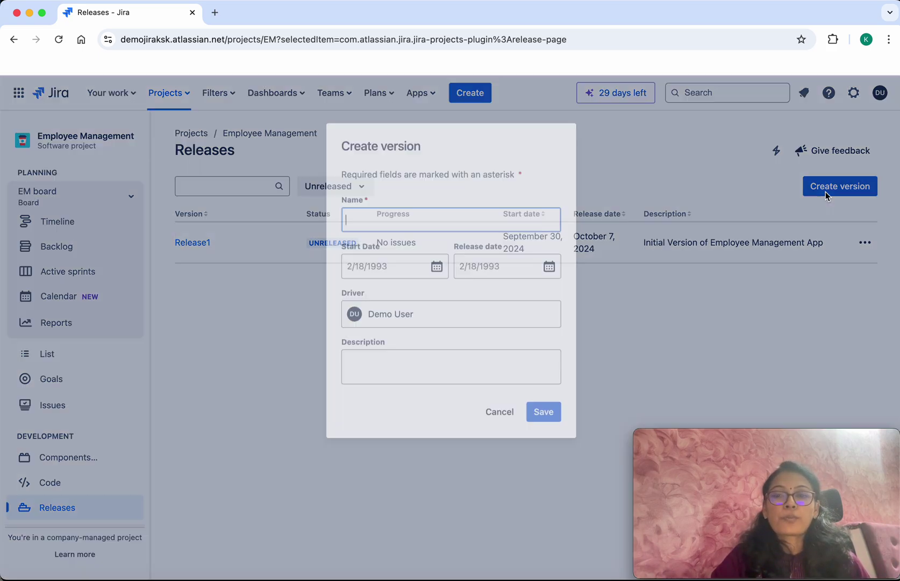
Save version Release2, 10/8/2024 to 10/14/2024, described 'Employee Management update'
{"action": "left_click", "coordinate": [423, 204]}
{"action": "type", "text": "Release2"}
{"action": "left_click", "coordinate": [437, 257]}
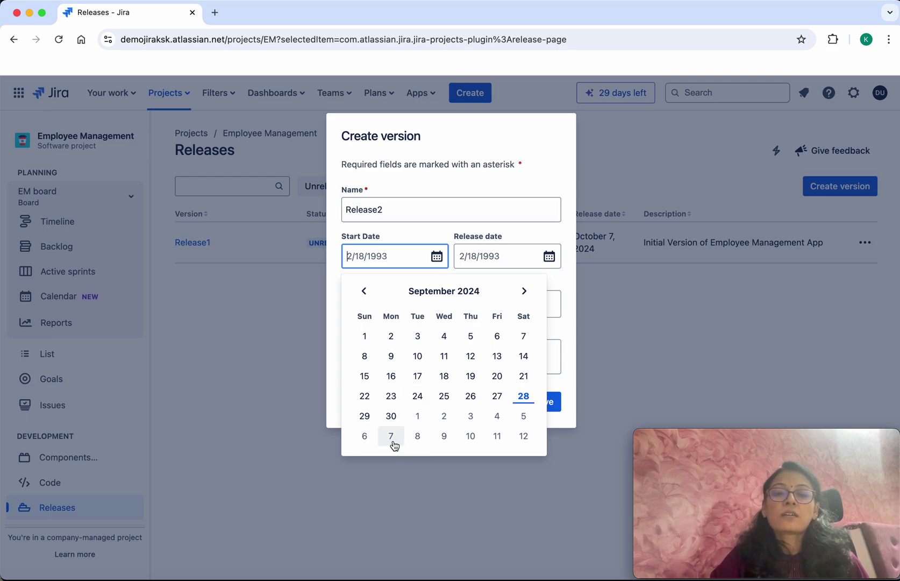
{"action": "left_click", "coordinate": [417, 436]}
{"action": "left_click", "coordinate": [547, 256]}
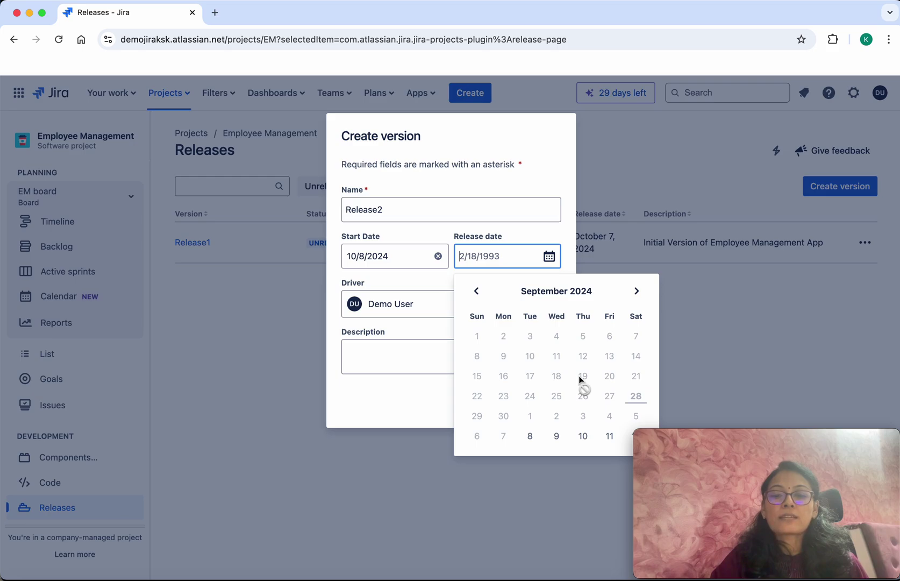
{"action": "left_click", "coordinate": [636, 291]}
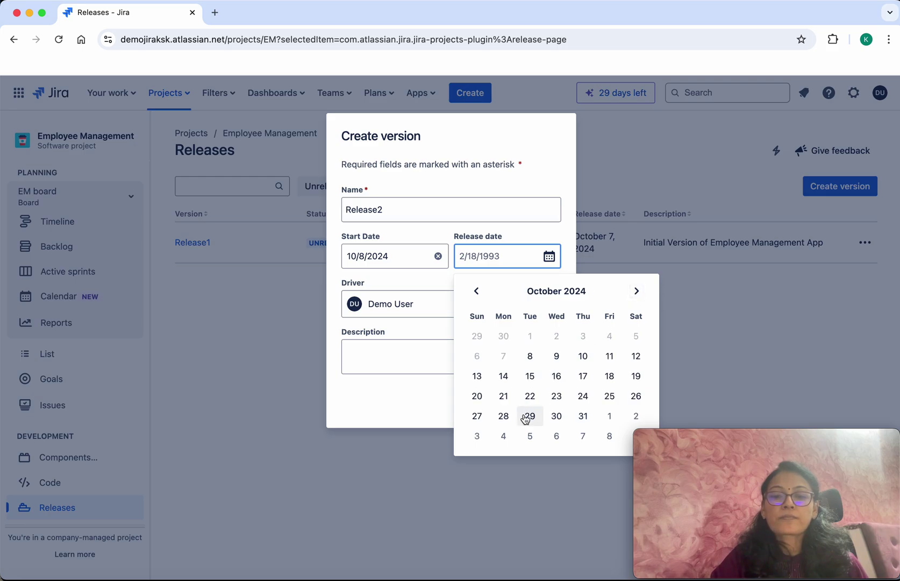
{"action": "left_click", "coordinate": [503, 376]}
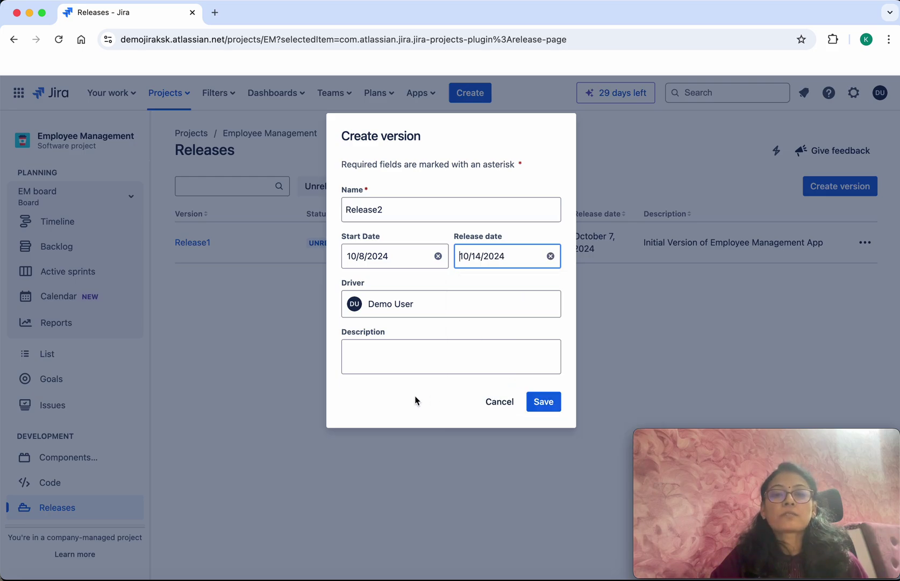
{"action": "left_click", "coordinate": [412, 356]}
{"action": "type", "text": "Employee M"}
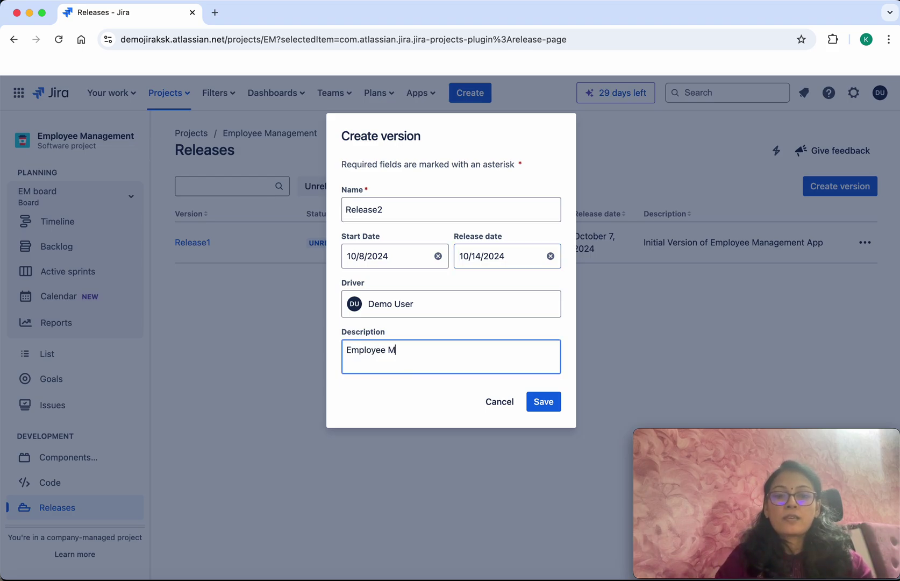
{"action": "type", "text": "anagement update"}
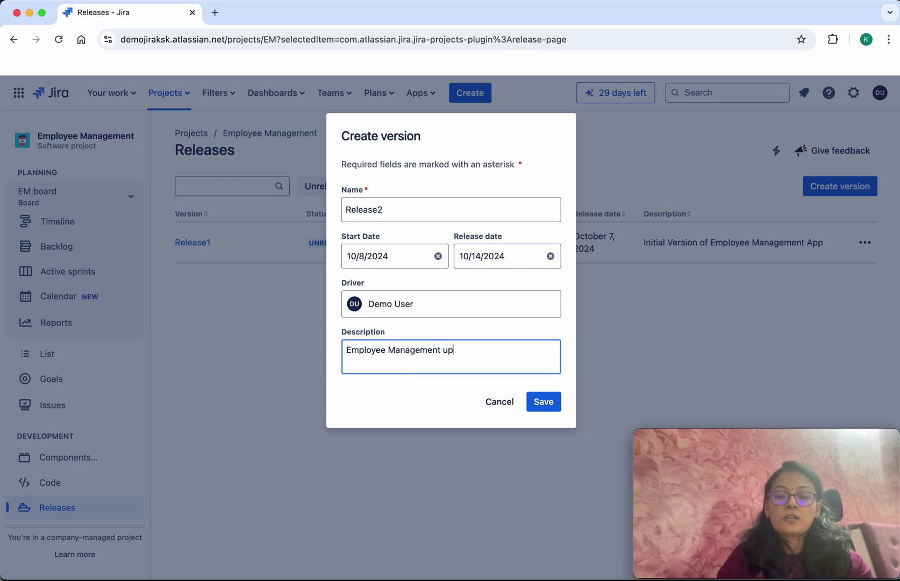
{"action": "left_click", "coordinate": [543, 401]}
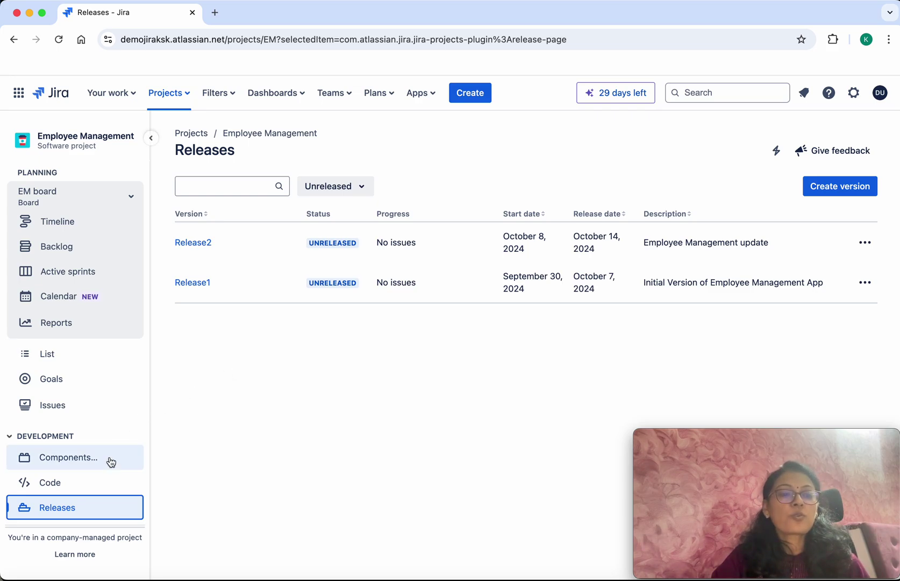
Open the EM backlog and switch on the version panel from the Version filter
{"action": "left_click", "coordinate": [71, 246]}
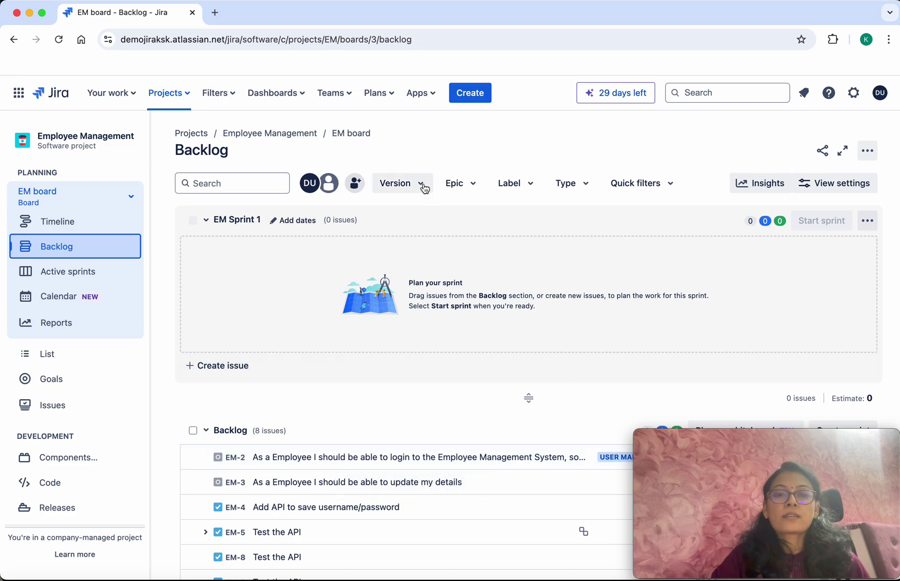
{"action": "left_click", "coordinate": [423, 188]}
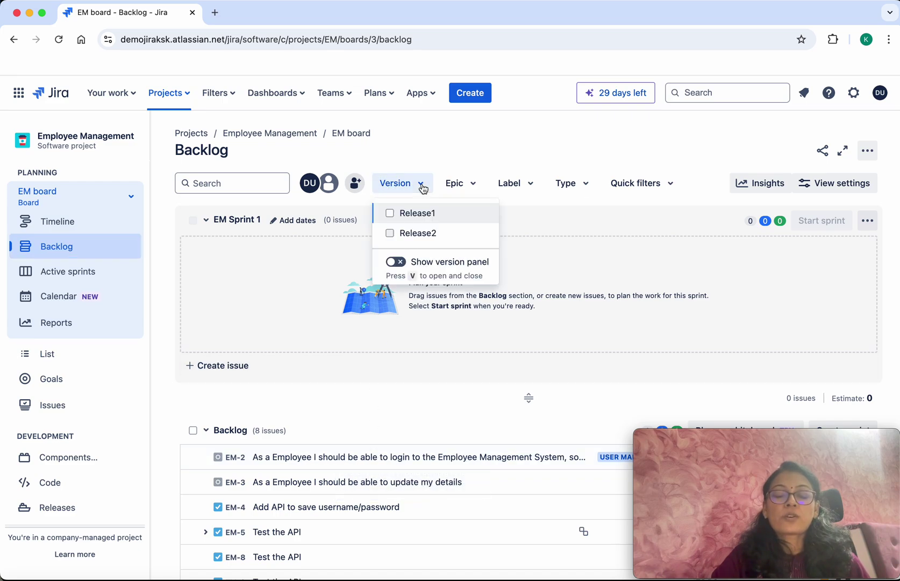
{"action": "left_click", "coordinate": [403, 264]}
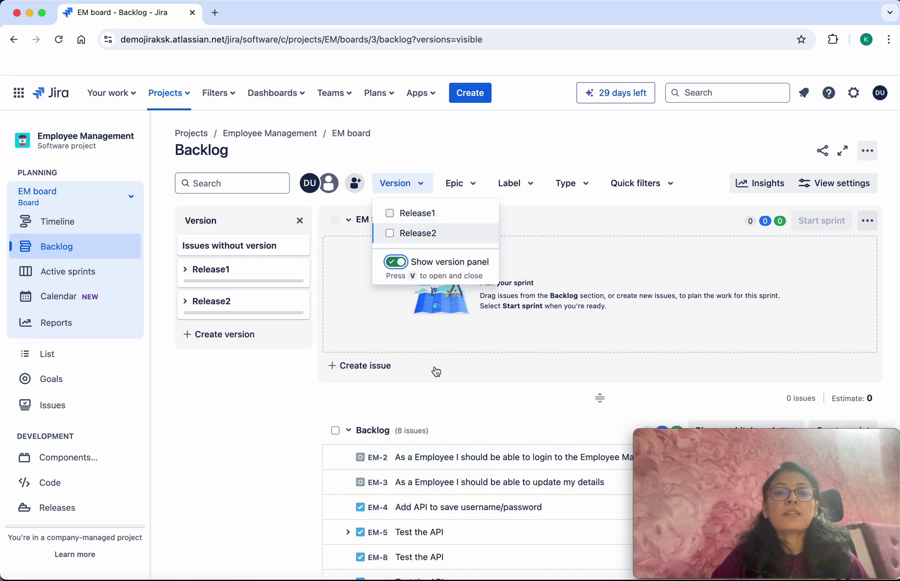
{"action": "scroll", "coordinate": [446, 402], "scroll_direction": "down", "scroll_amount": 3}
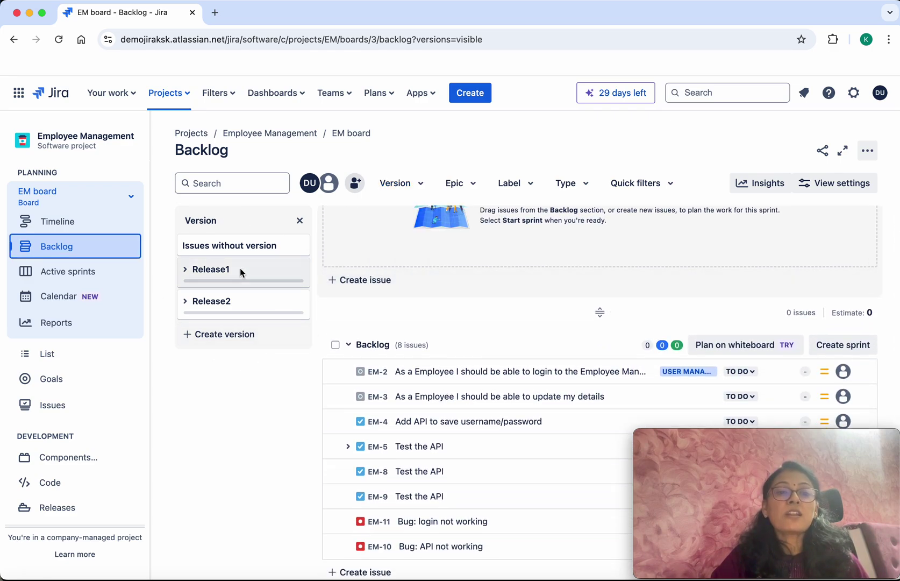
Expand Release1 in the version panel and review its edit details without saving
{"action": "left_click", "coordinate": [184, 271]}
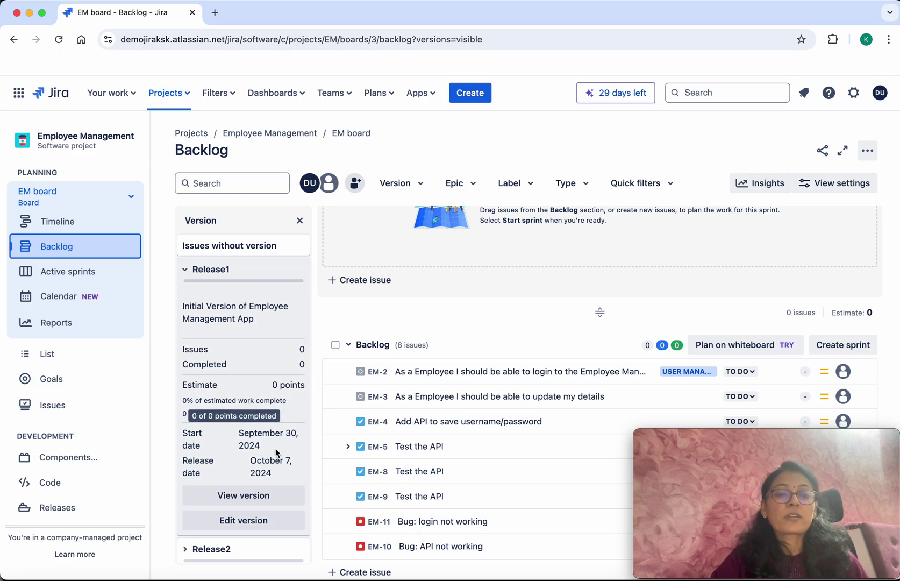
{"action": "scroll", "coordinate": [271, 479], "scroll_direction": "down", "scroll_amount": 1}
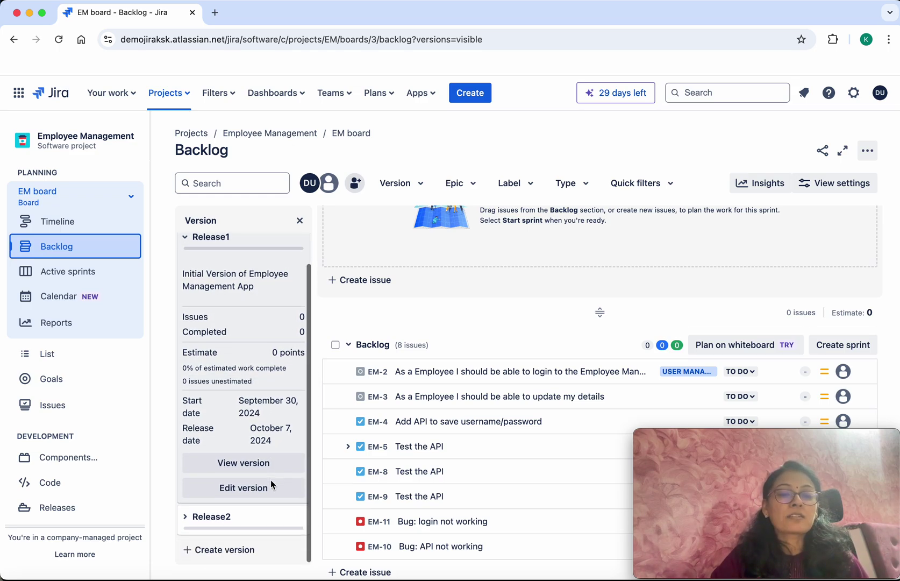
{"action": "left_click", "coordinate": [259, 488]}
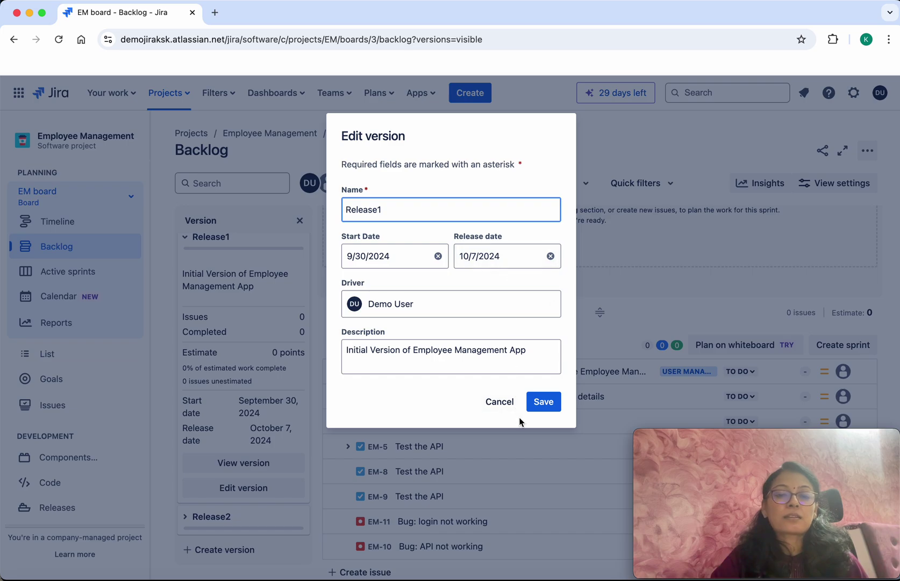
{"action": "left_click", "coordinate": [499, 402]}
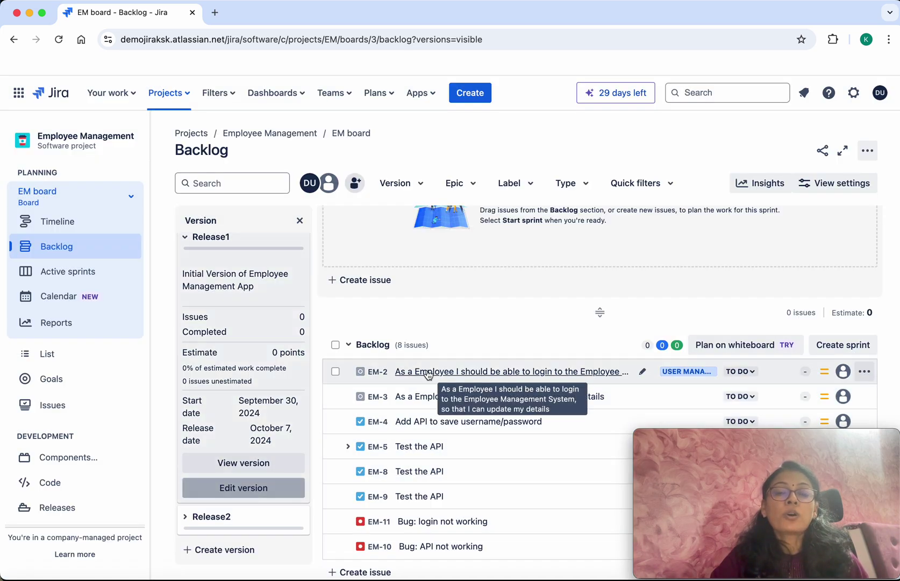
Drag EM-2 into Release1 and EM-3 into Release2, then check each release's issue count
{"action": "left_click_drag", "start_coordinate": [428, 375], "coordinate": [194, 304]}
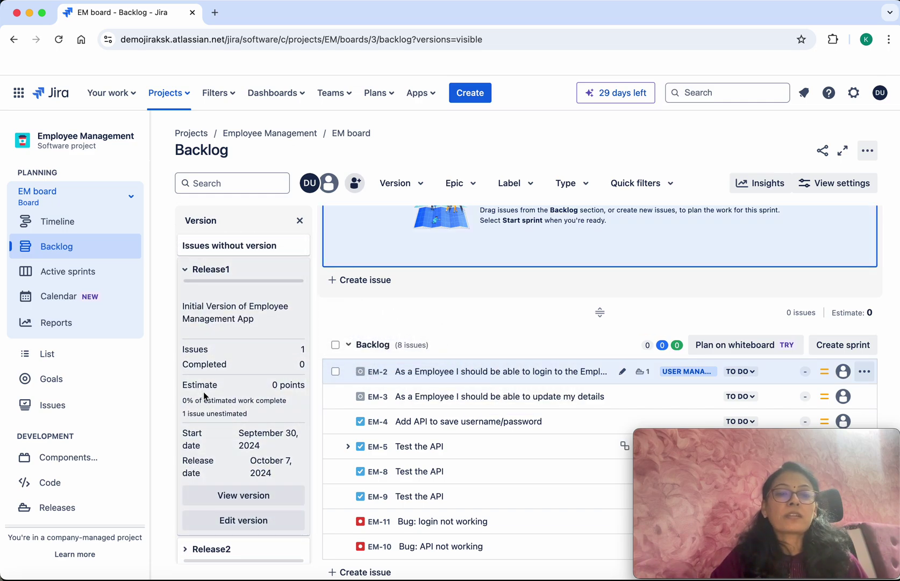
{"action": "left_click", "coordinate": [186, 274]}
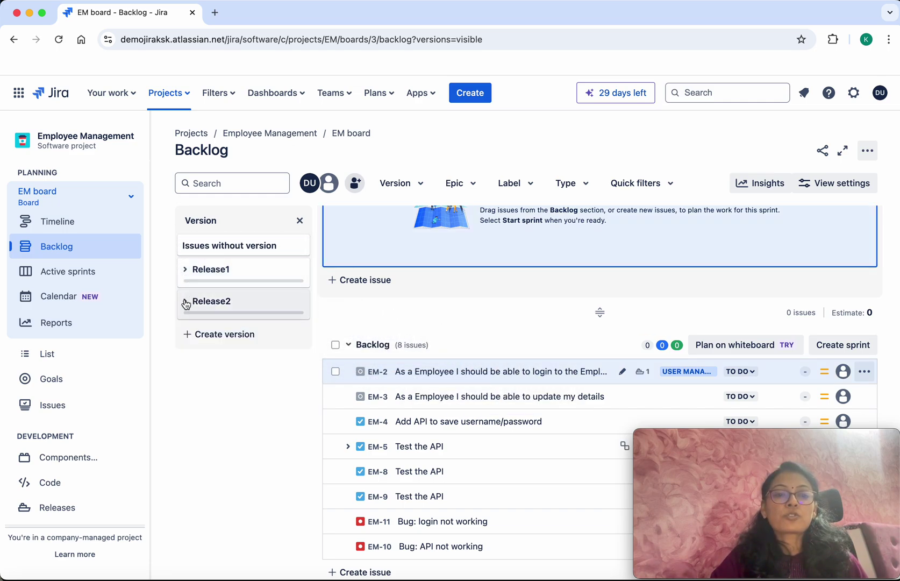
{"action": "left_click", "coordinate": [186, 301]}
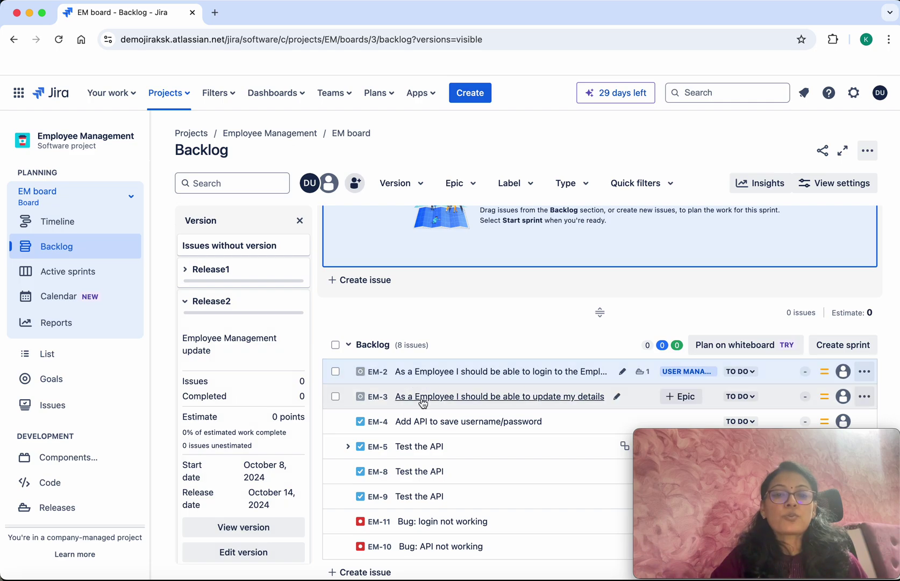
{"action": "left_click_drag", "start_coordinate": [425, 404], "coordinate": [205, 373]}
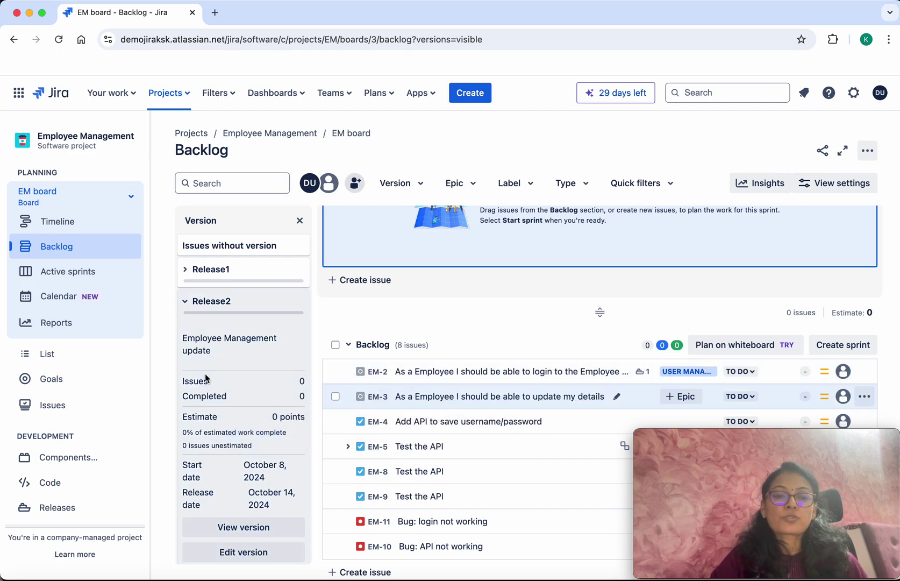
{"action": "left_click", "coordinate": [191, 269]}
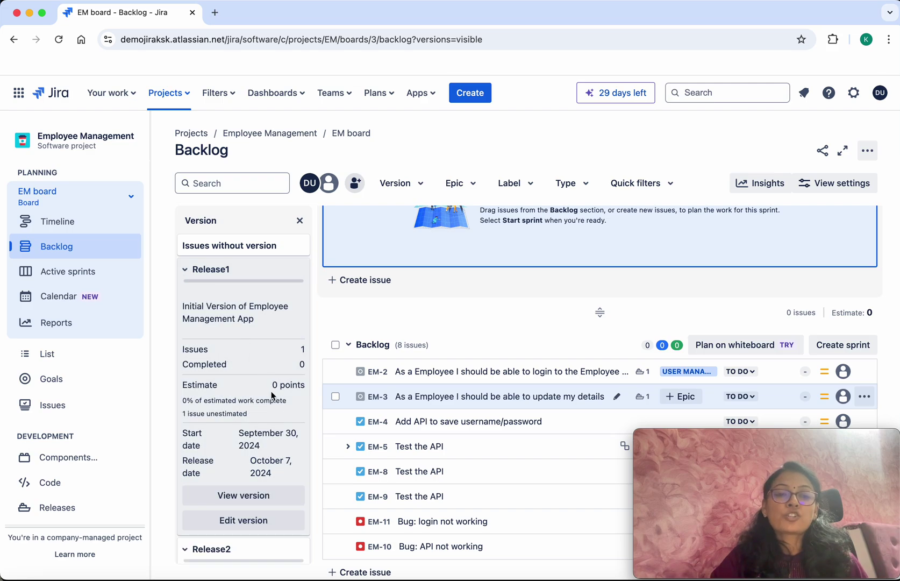
{"action": "left_click", "coordinate": [185, 271]}
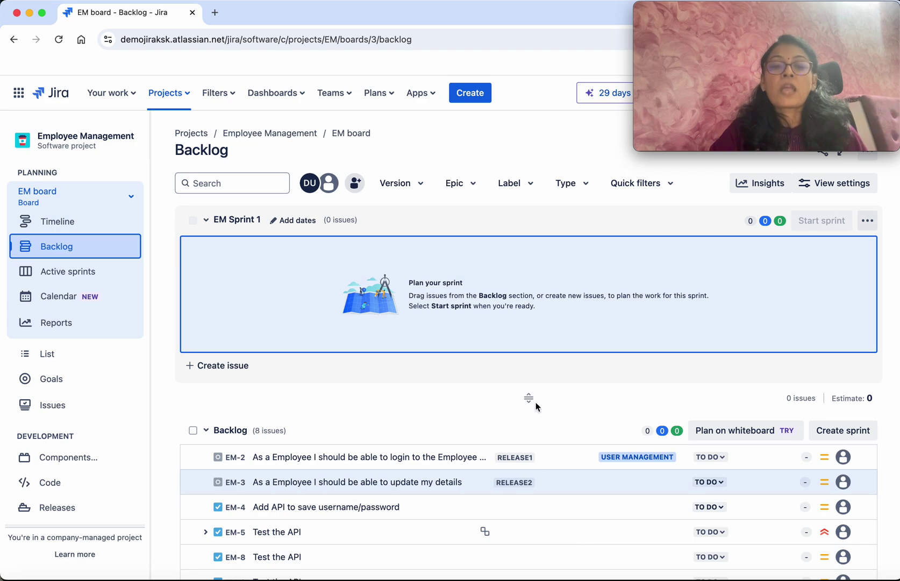
Change story EM-2's status from To Do to Done
{"action": "left_click", "coordinate": [409, 461]}
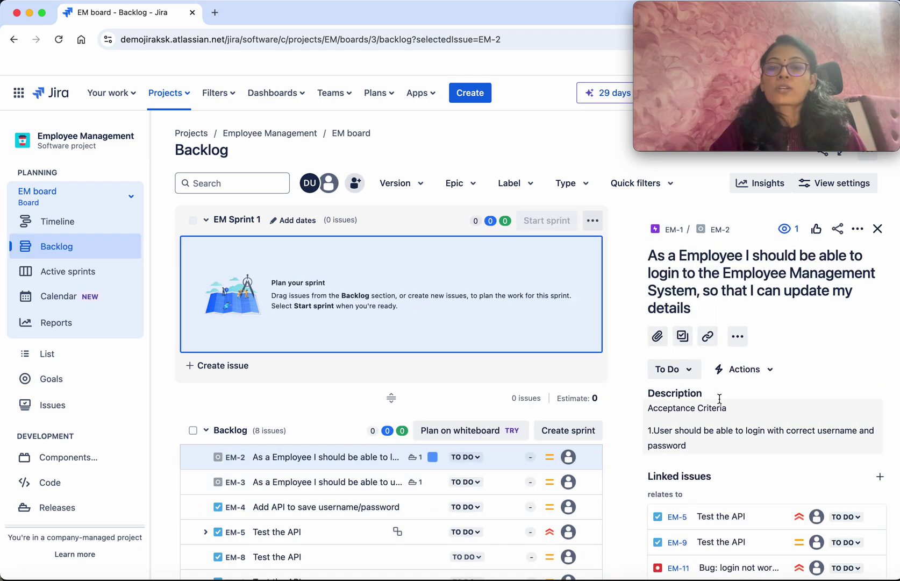
{"action": "left_click", "coordinate": [689, 370]}
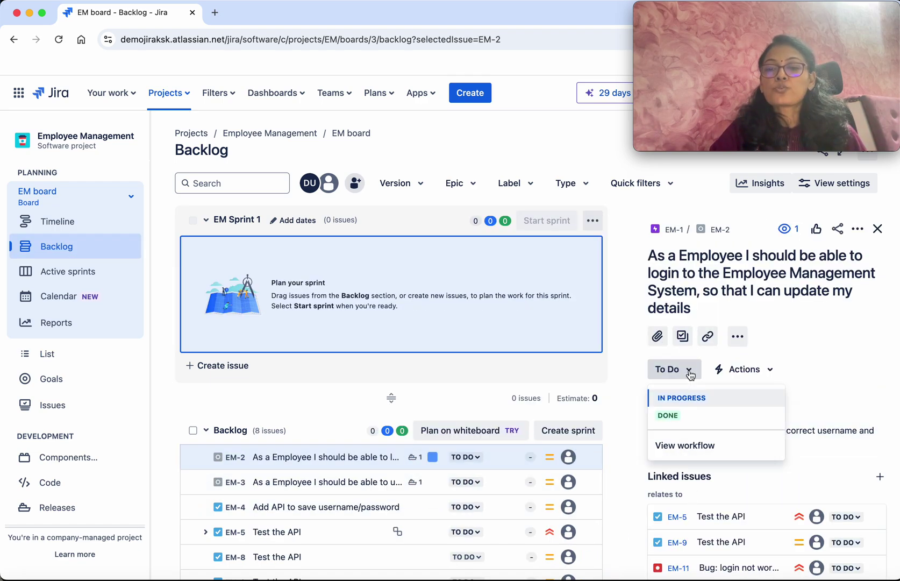
{"action": "left_click", "coordinate": [668, 417]}
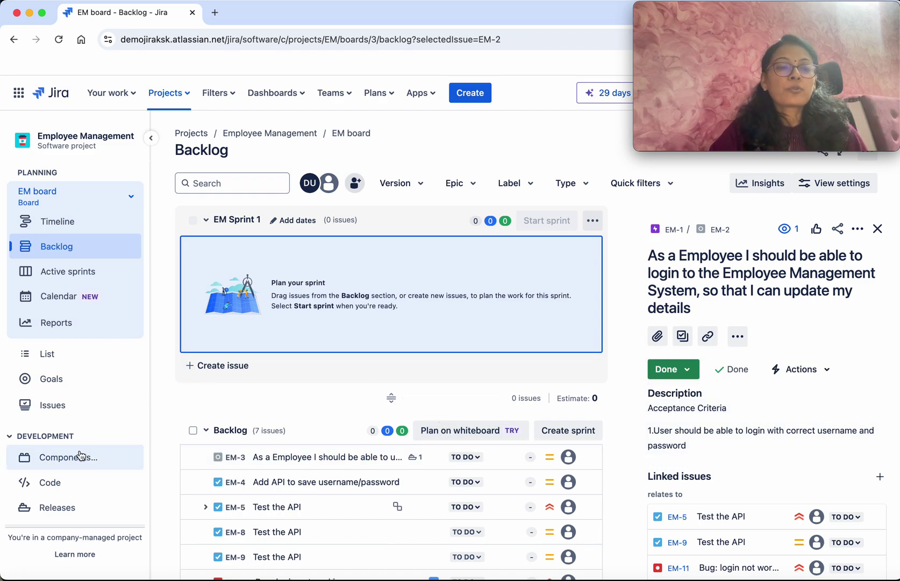
Go to the project's Releases list and look at Release1's actions menu
{"action": "left_click", "coordinate": [59, 507]}
{"action": "left_click", "coordinate": [865, 282]}
{"action": "left_click", "coordinate": [673, 422]}
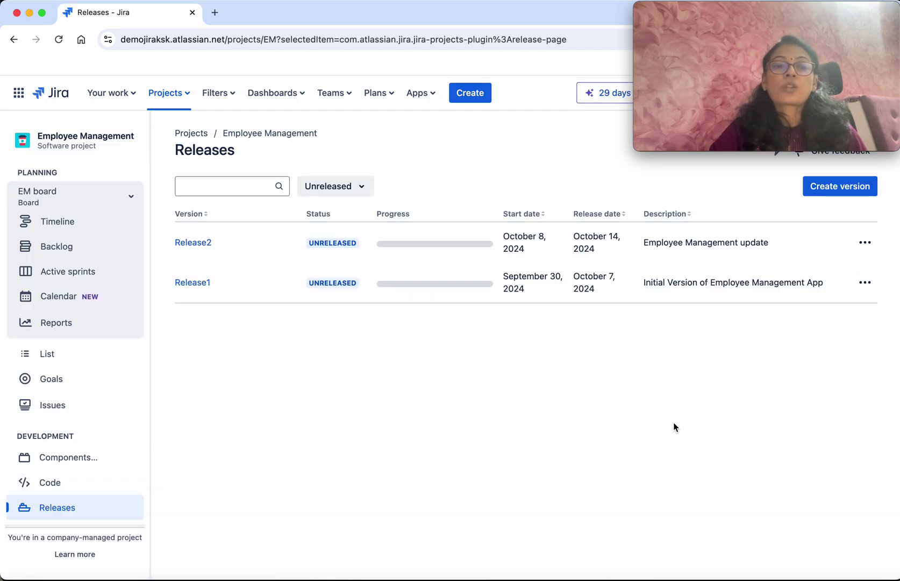
Release Release1 with release notes enabled and save the notes listing EM-2
{"action": "left_click", "coordinate": [866, 286]}
{"action": "left_click", "coordinate": [853, 314]}
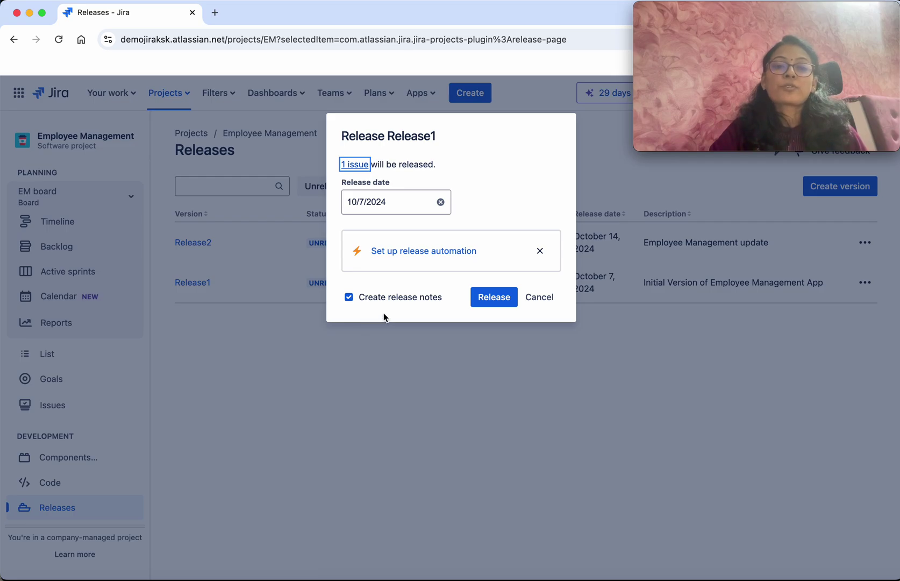
{"action": "left_click", "coordinate": [495, 300]}
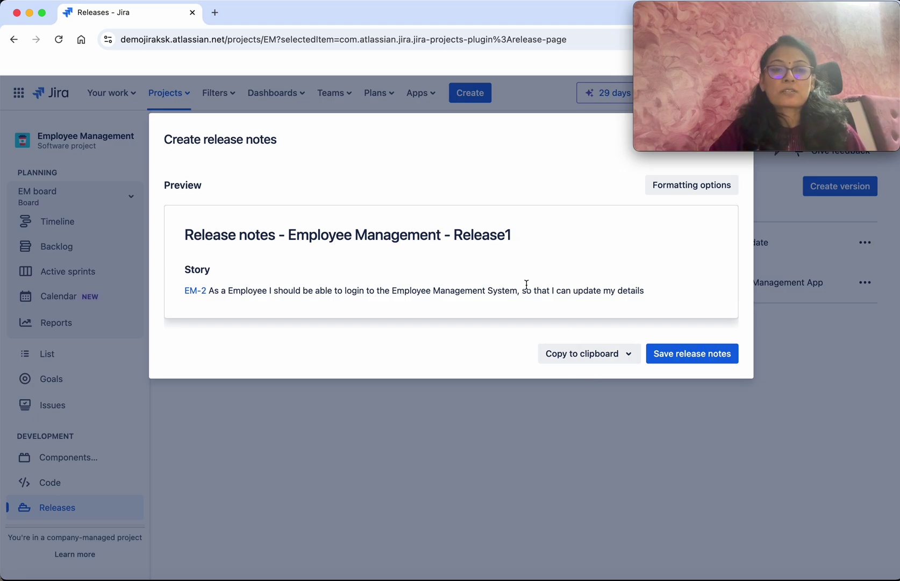
{"action": "left_click", "coordinate": [720, 192]}
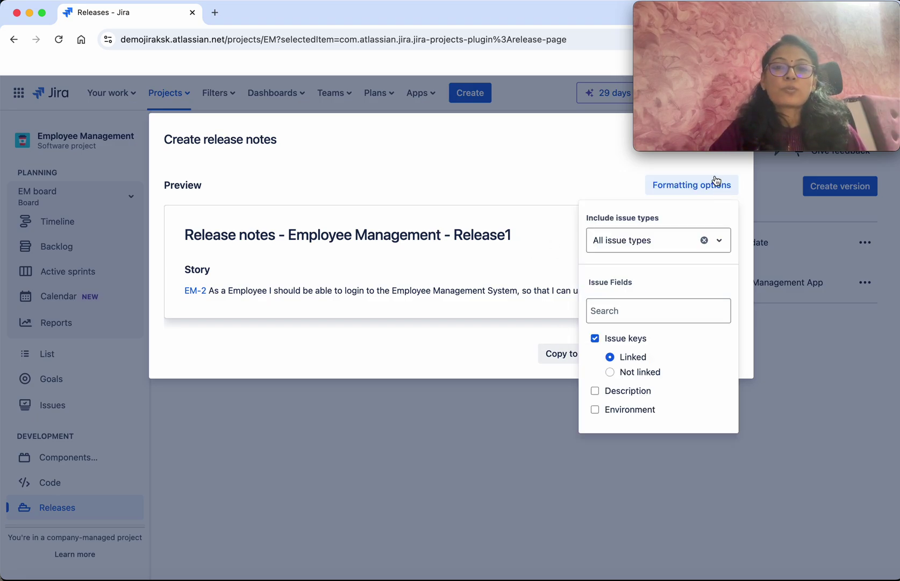
{"action": "left_click", "coordinate": [719, 163]}
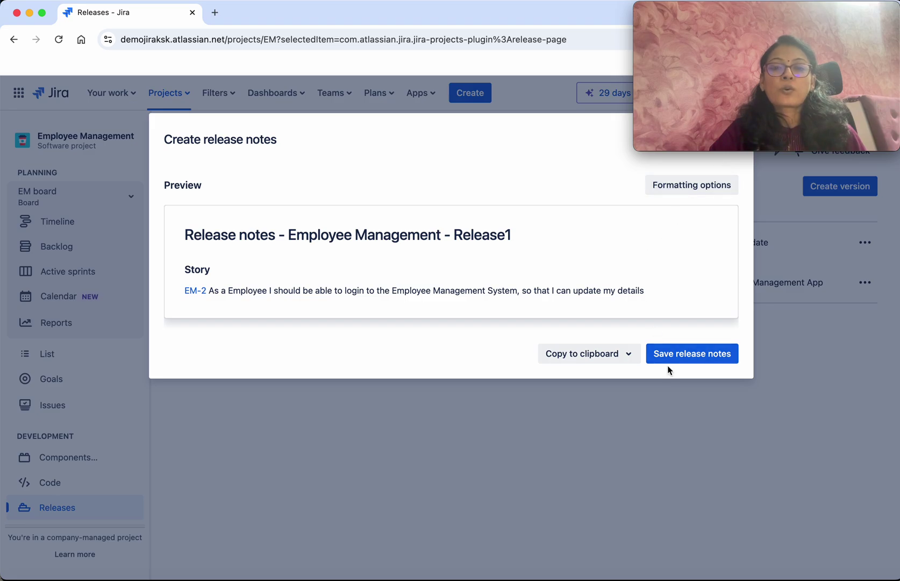
{"action": "left_click", "coordinate": [685, 353]}
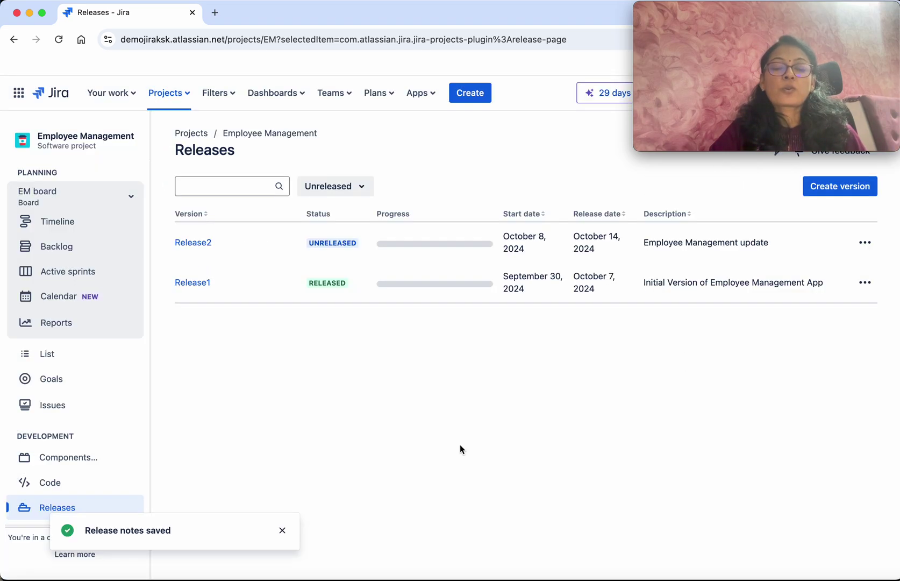
Close the 'Release notes saved' confirmation toast
{"action": "left_click", "coordinate": [282, 531]}
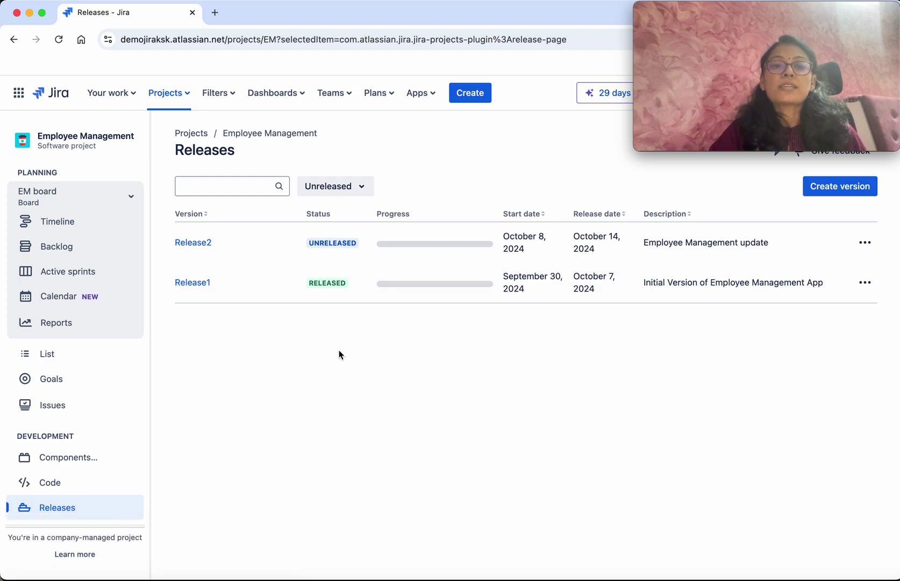